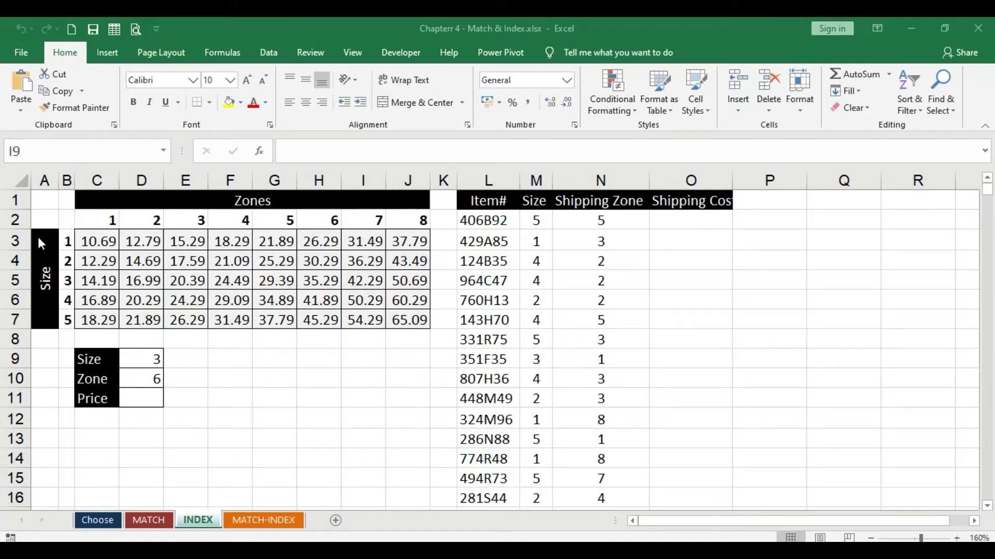
Step: Examine the rate table's size rows and zone columns and how each size and zone pair leads to a price
click(67, 239)
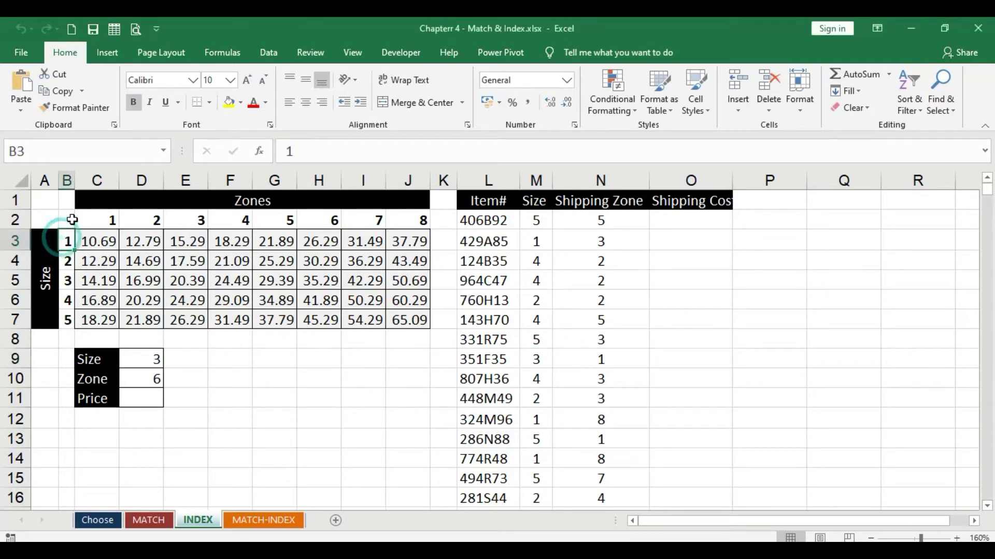
drag(67, 240, 67, 323)
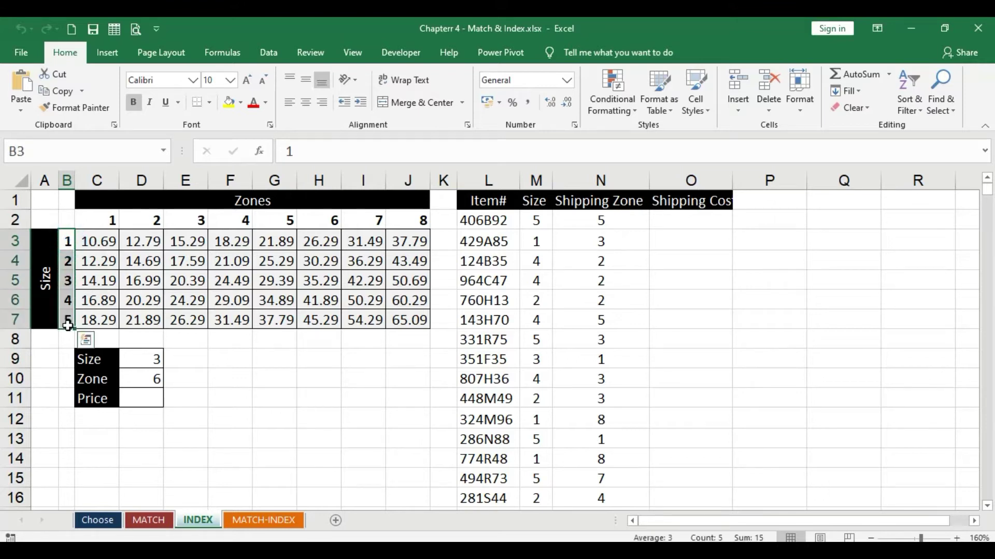
drag(93, 221, 425, 220)
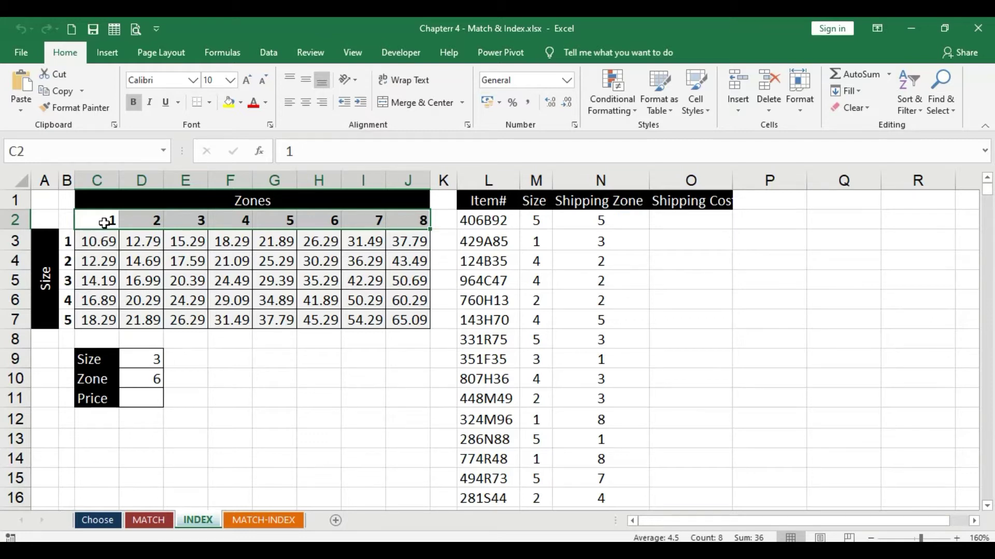
click(100, 242)
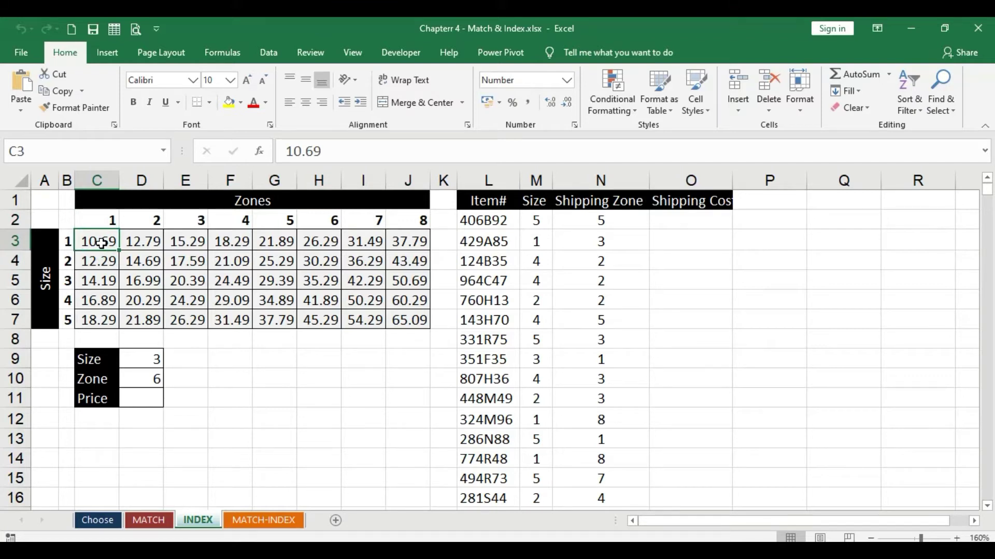
click(101, 218)
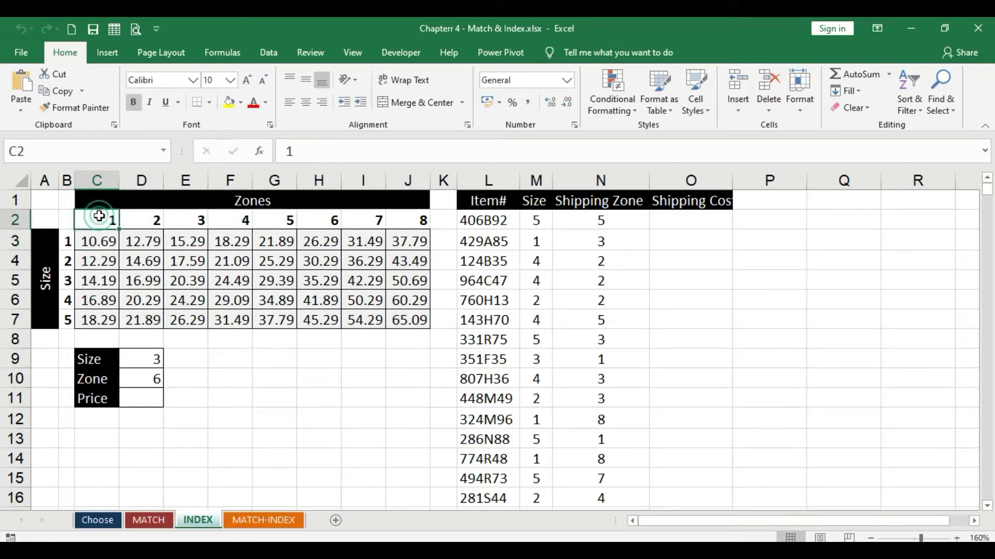
click(62, 241)
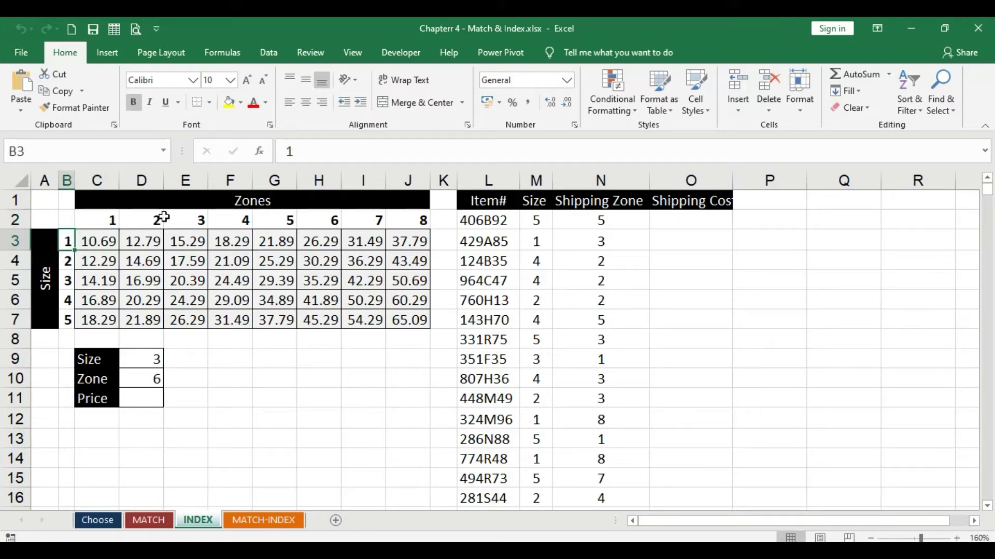
click(148, 228)
click(67, 240)
click(417, 220)
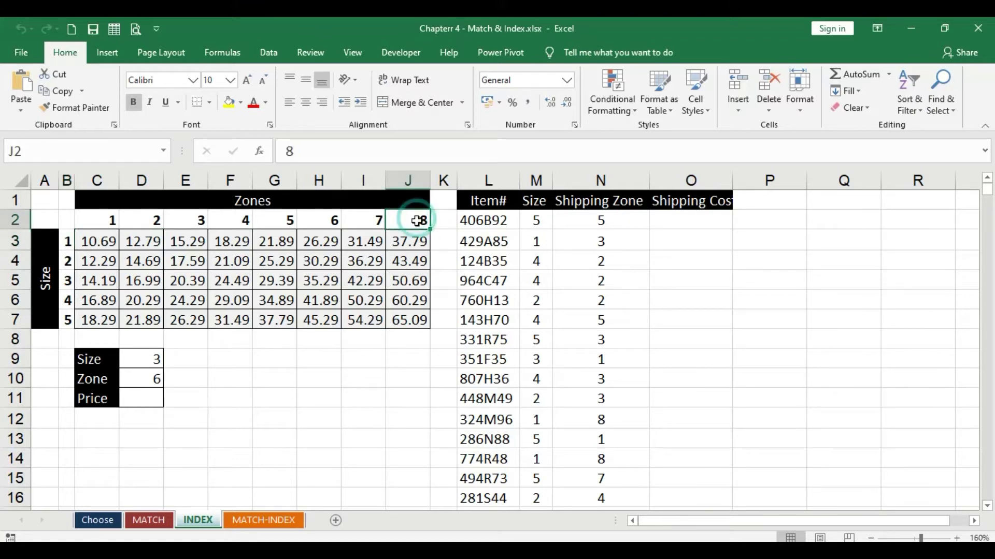
click(68, 320)
click(420, 319)
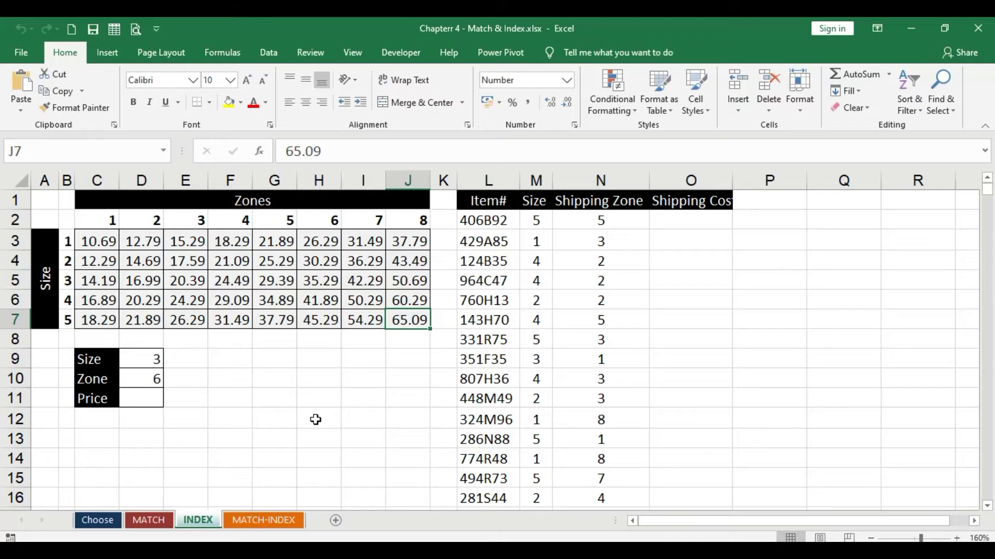
Step: Trace the table price where the size in D9 and the zone in D10 intersect
click(150, 358)
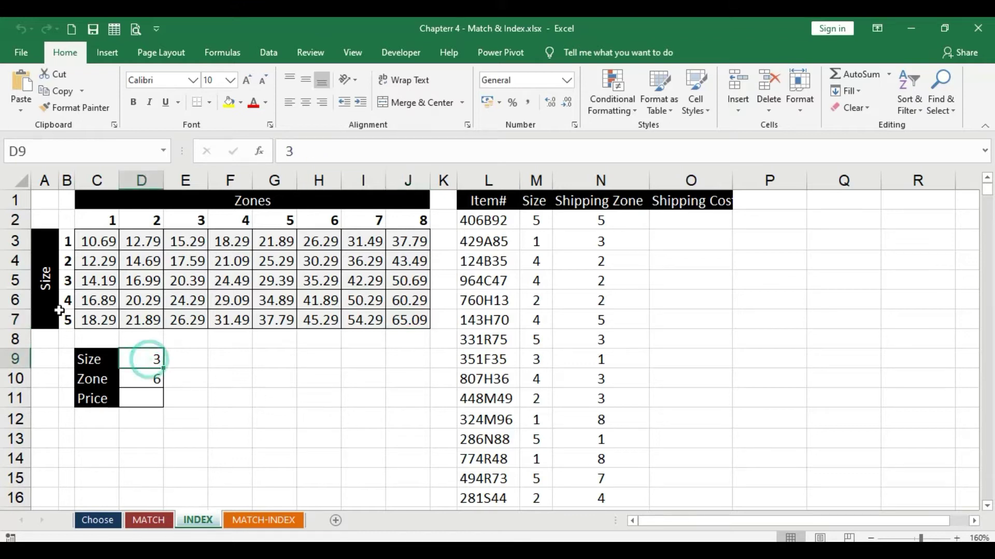
click(151, 379)
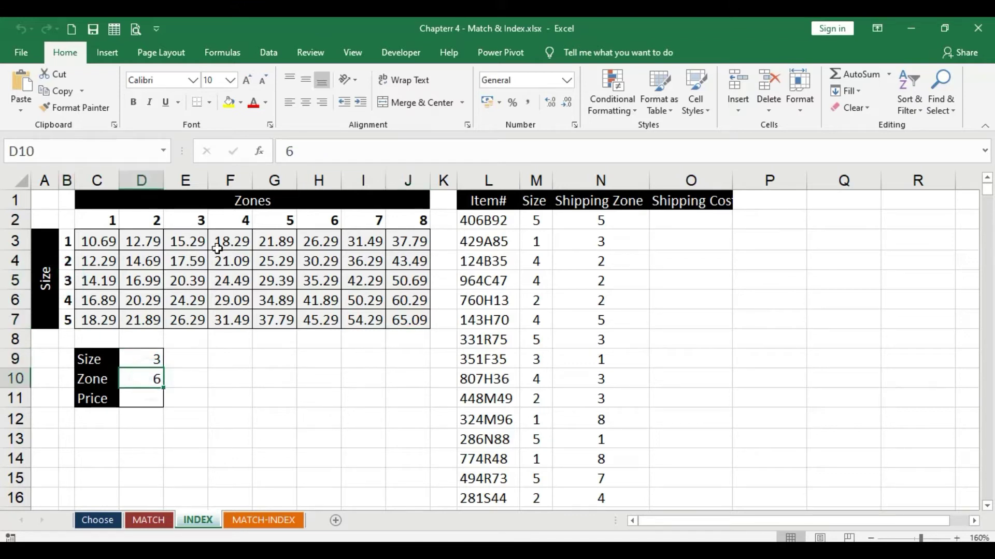
click(342, 220)
click(68, 281)
drag(147, 280, 323, 281)
drag(327, 221, 328, 286)
click(328, 284)
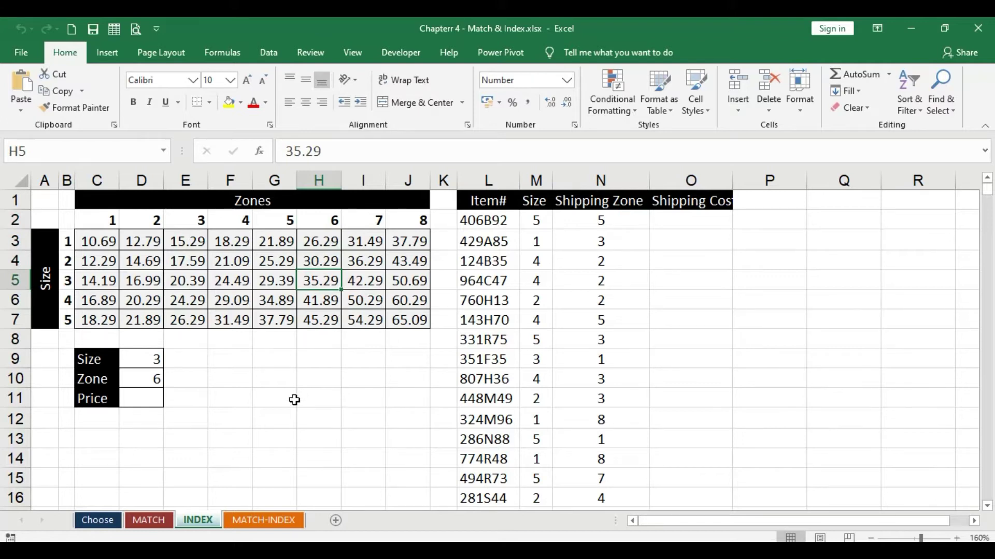
Step: Enter =INDEX(ShippingCost,D9,D10) in Price cell D11, using the prices in C3:J7 as the array
click(138, 399)
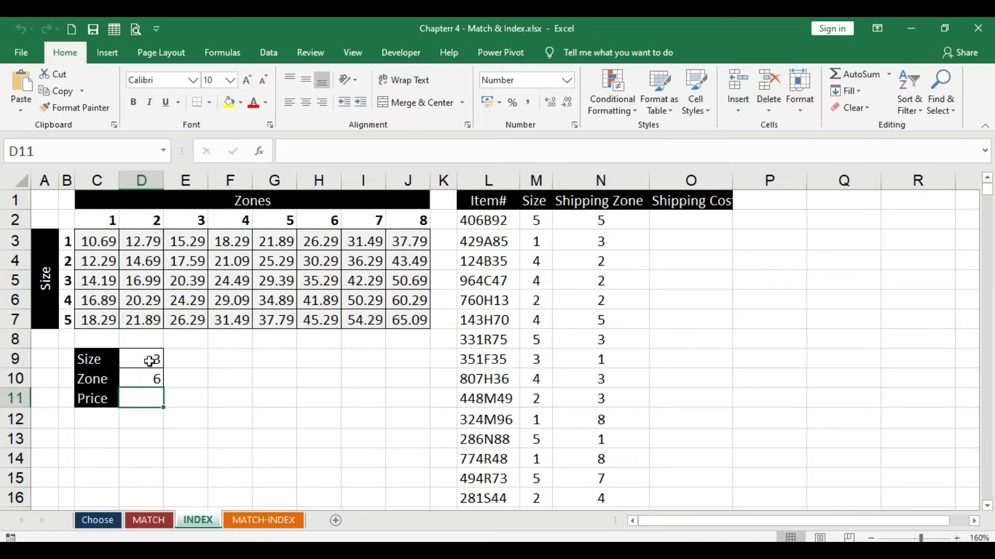
text(==index)
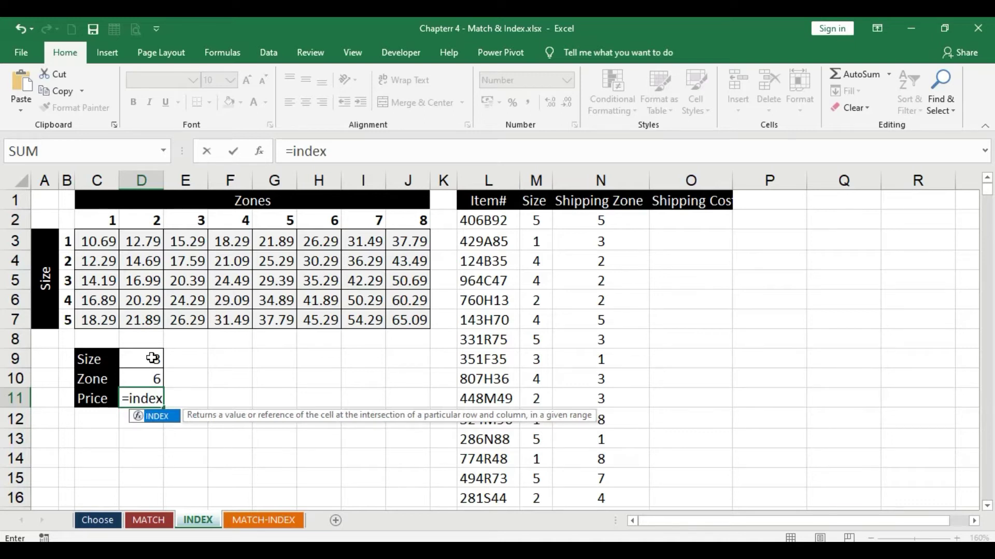
text(()
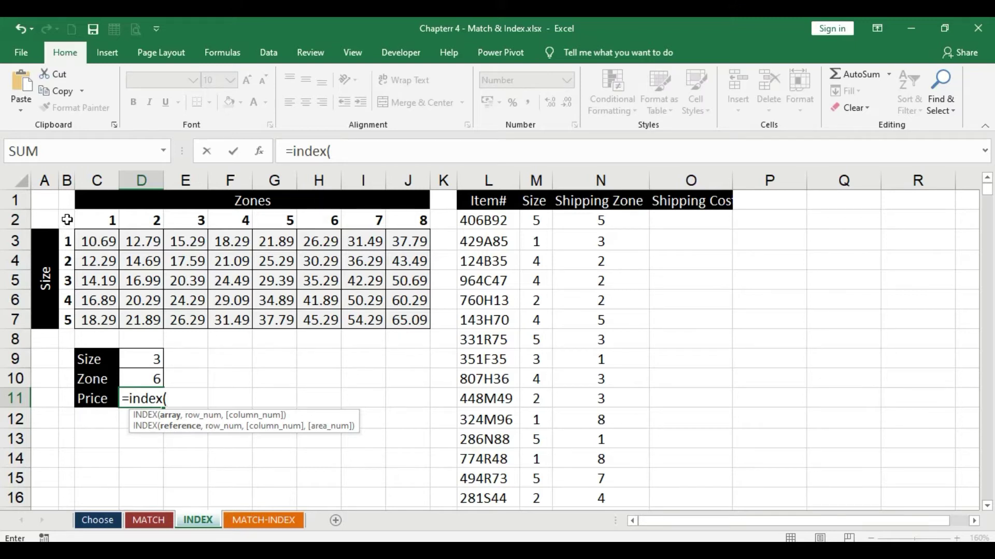
drag(68, 219, 413, 325)
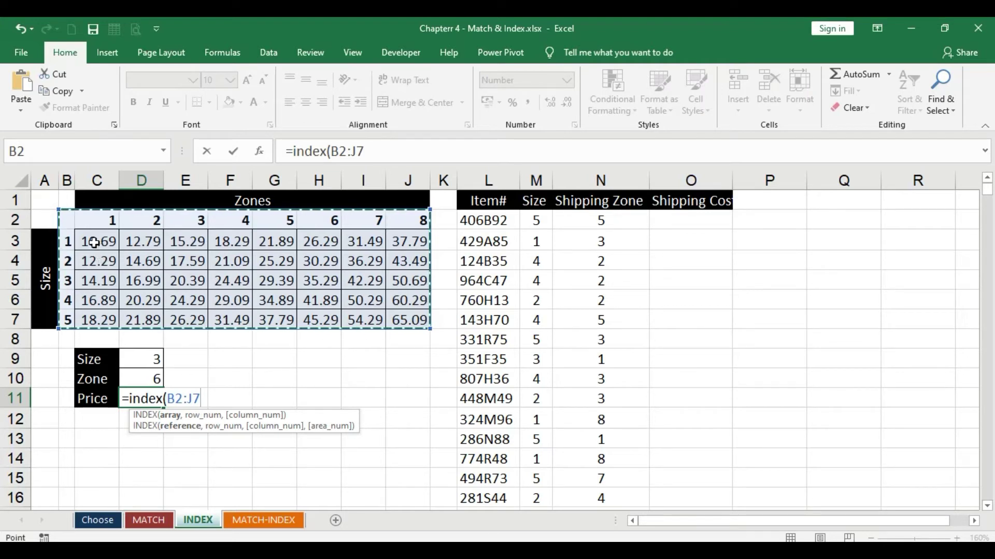
drag(111, 242, 425, 327)
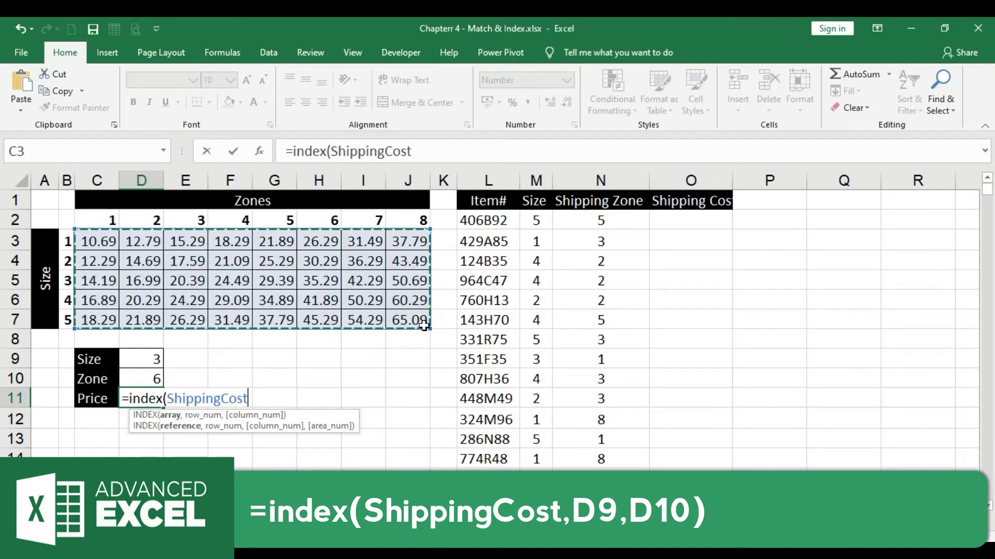
text(,)
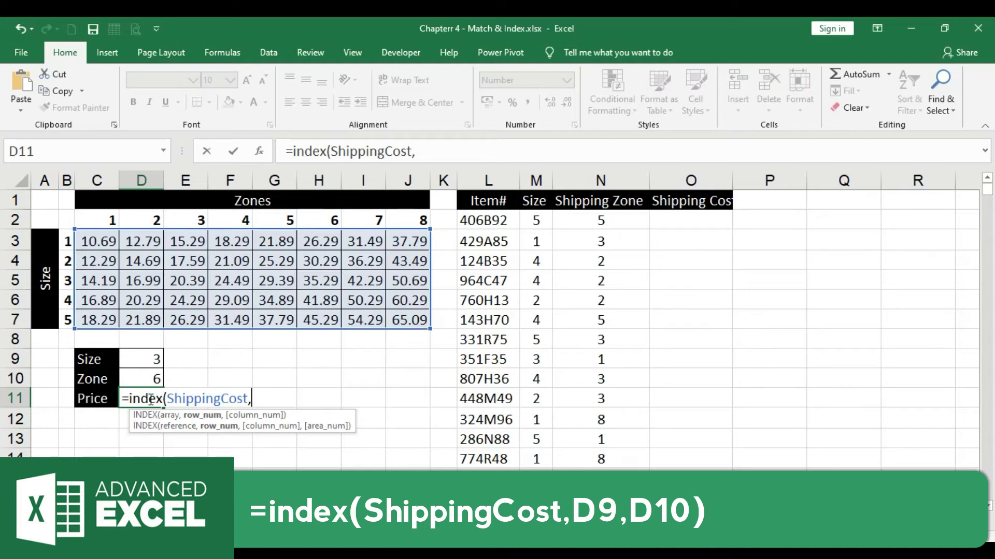
click(149, 361)
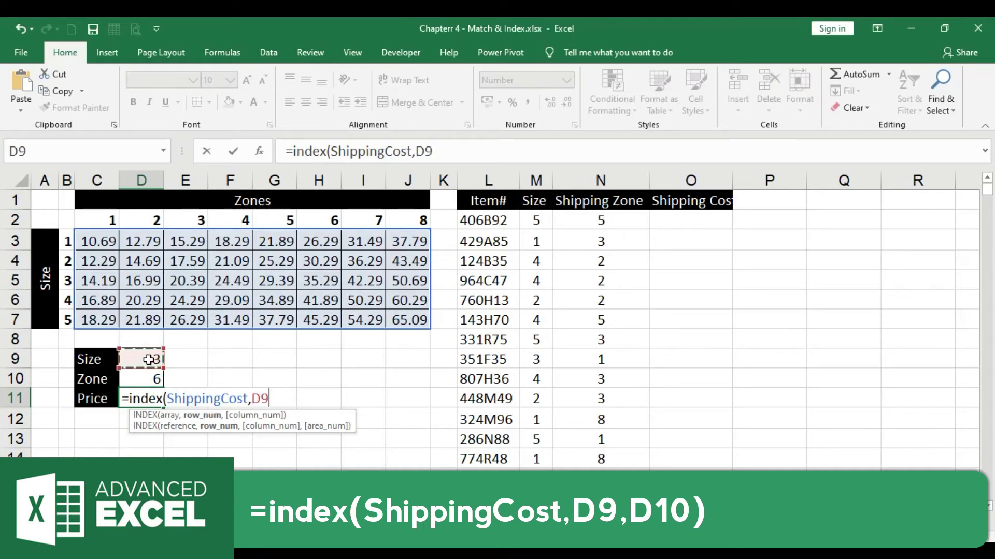
text(,)
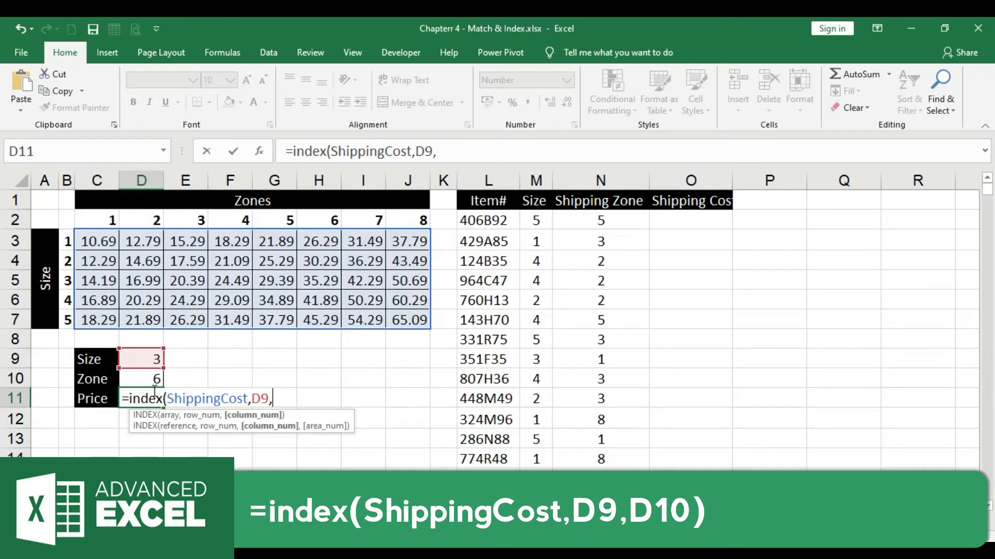
click(149, 375)
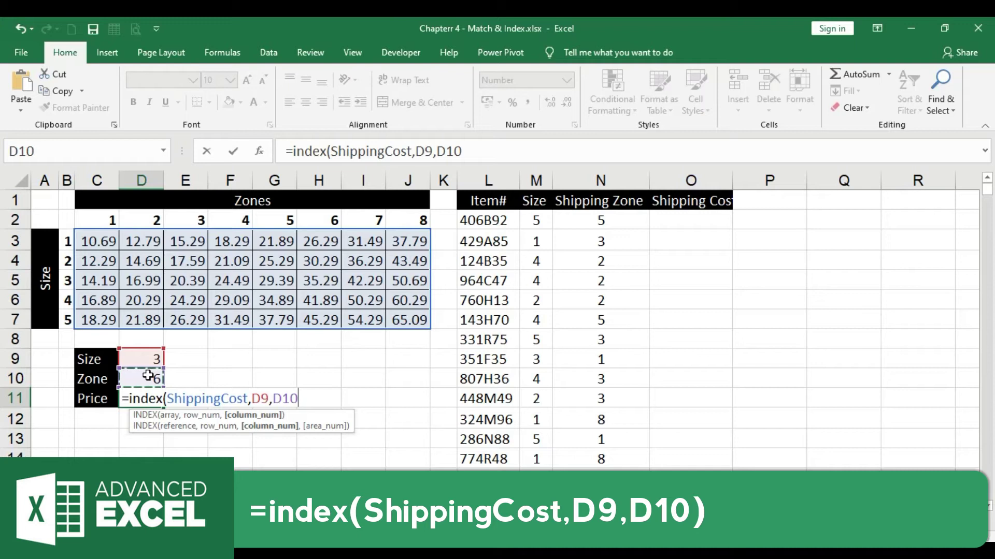
text())
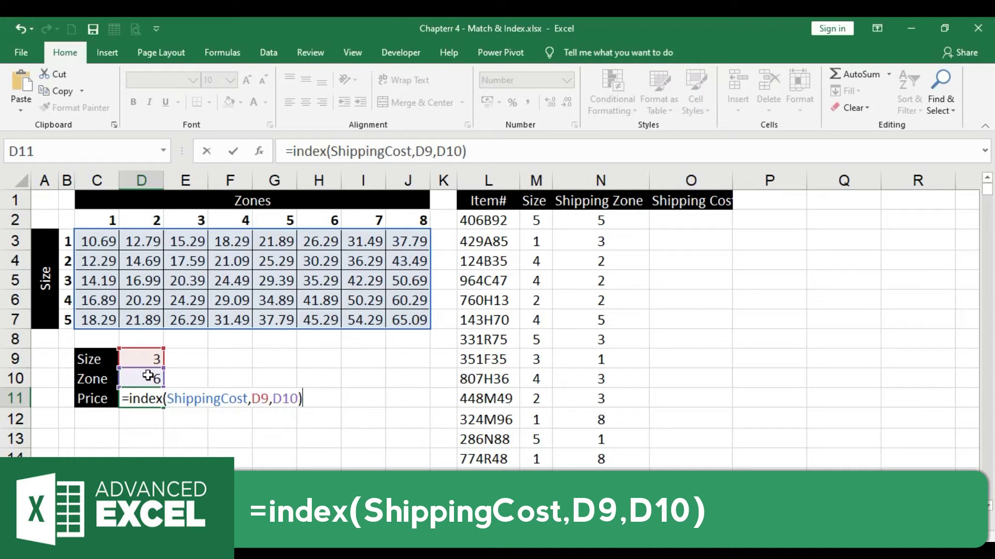
key(Return)
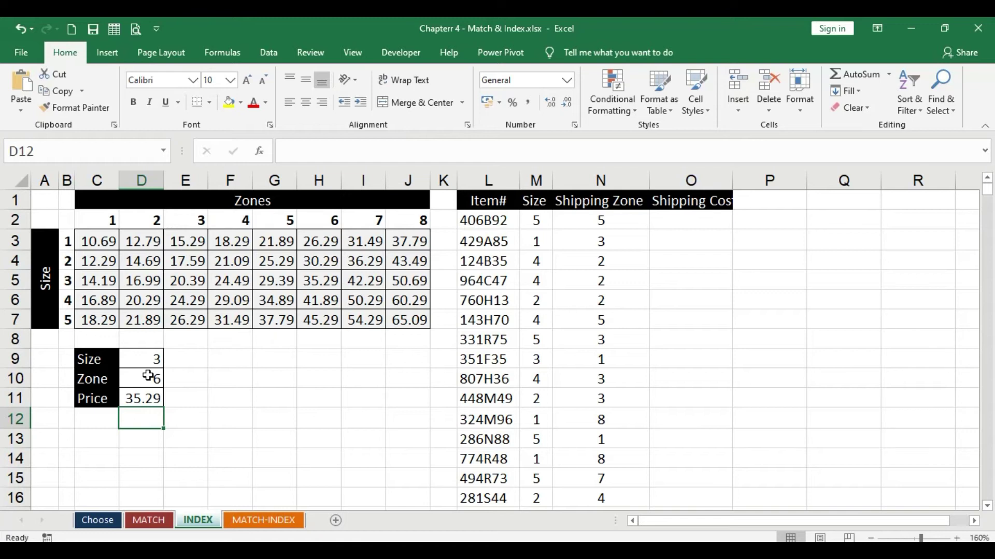
Step: Auto-fit column O to the width of its Shipping Cost header
drag(490, 180, 698, 183)
click(738, 235)
click(701, 220)
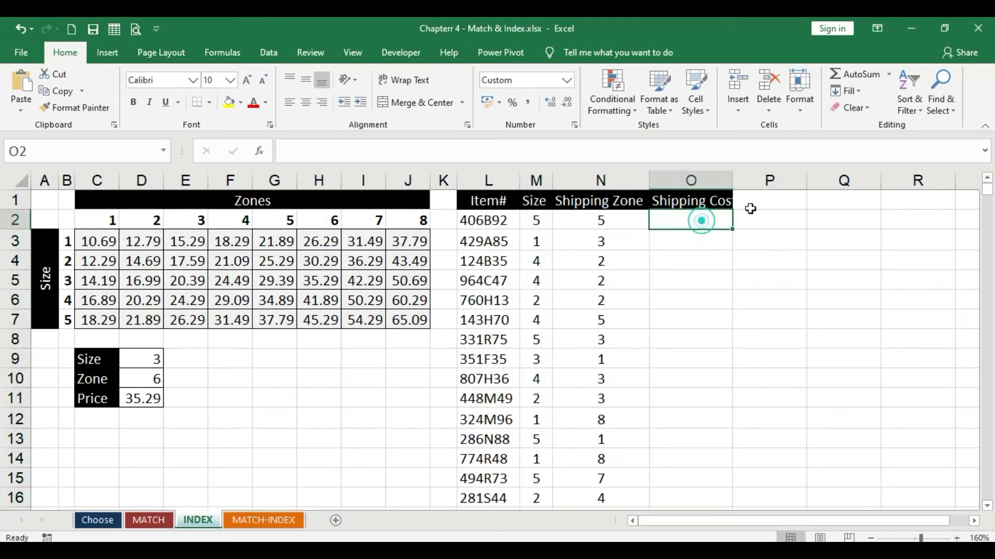
double_click(732, 181)
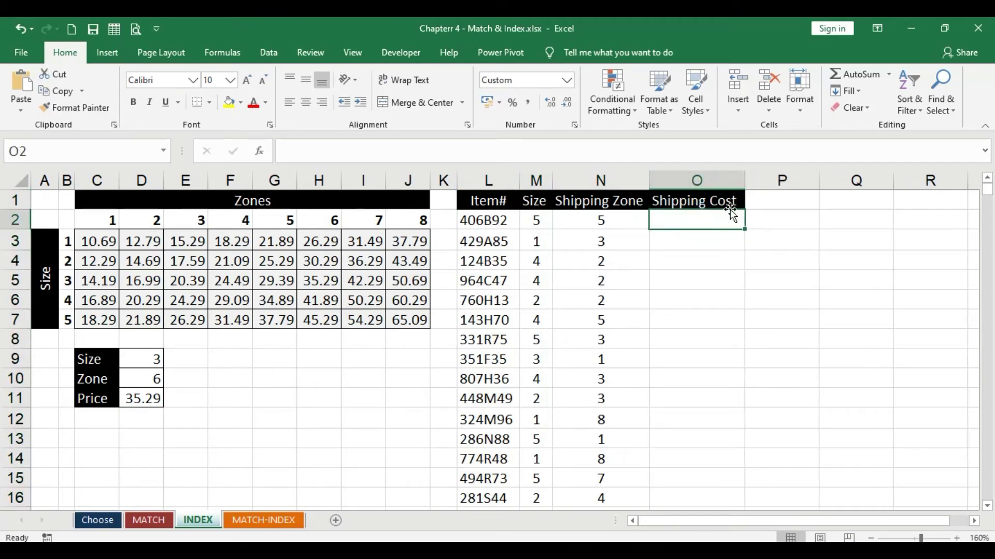
click(713, 246)
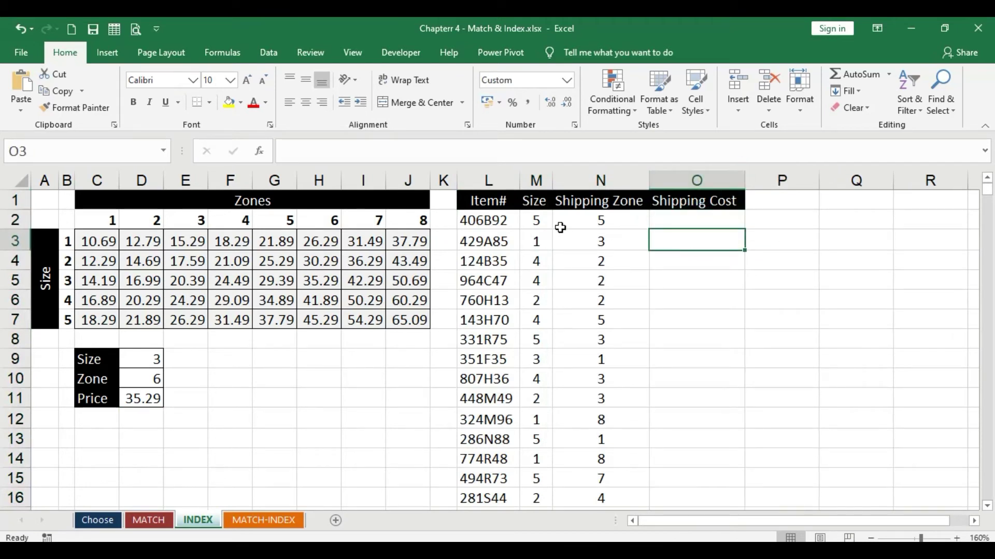
Step: Enter =INDEX(ShippingCost,M2,N2) in O2 and fill the formula down the Shipping Cost column for all items
click(719, 217)
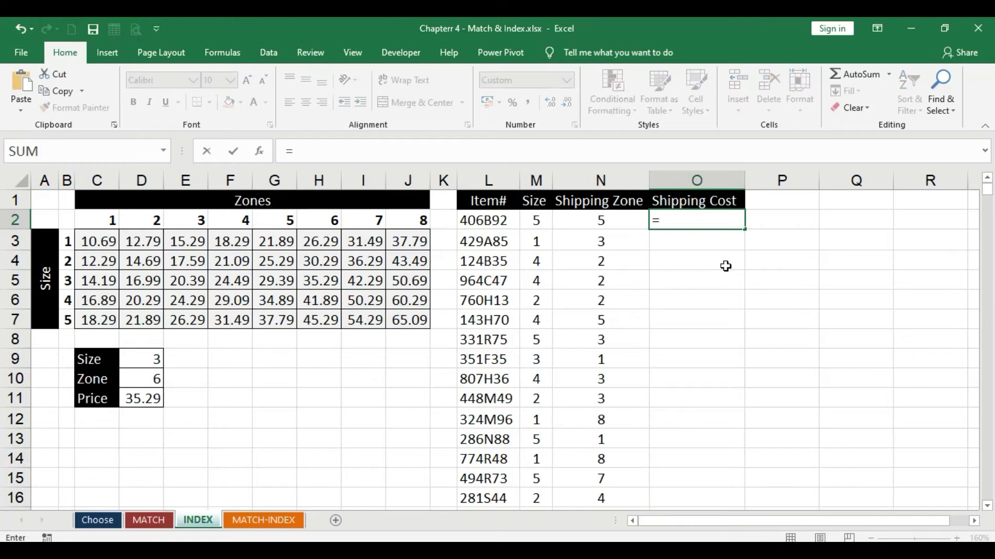
text(index()
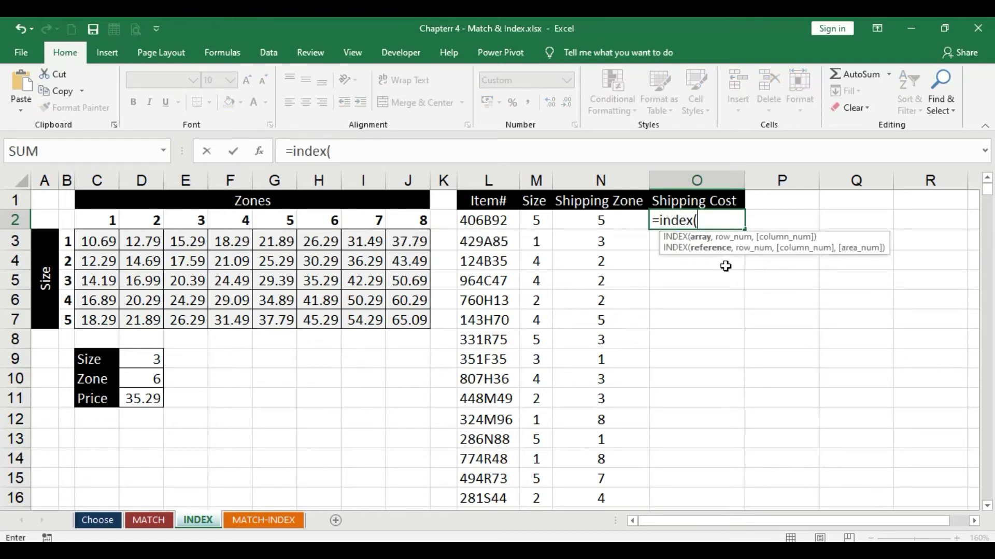
drag(98, 241, 425, 323)
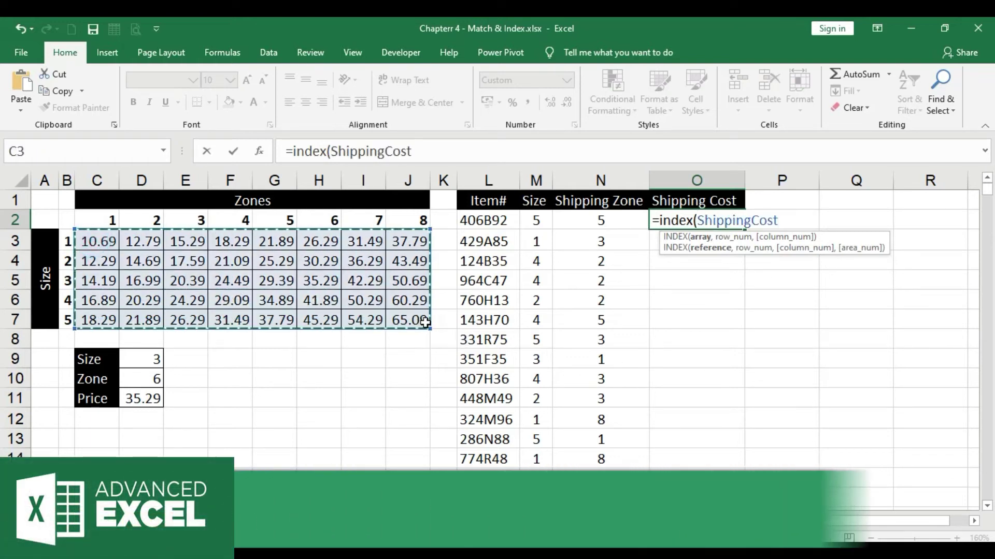
text(,)
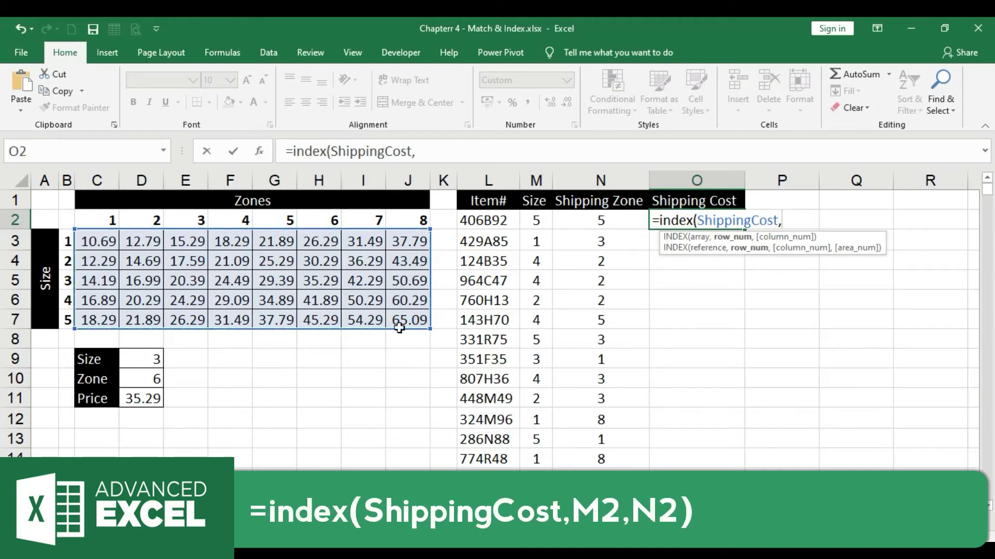
click(535, 220)
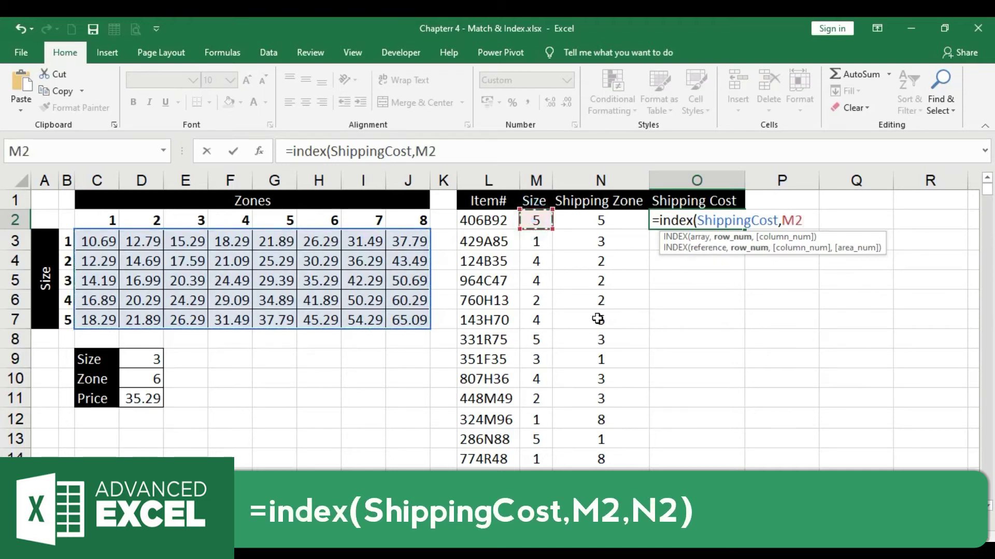
text(,)
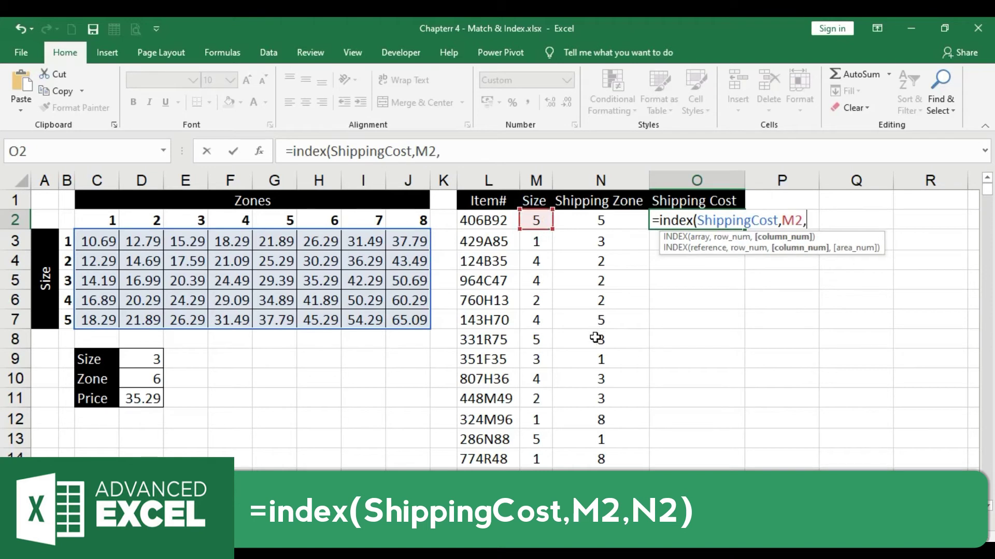
click(599, 222)
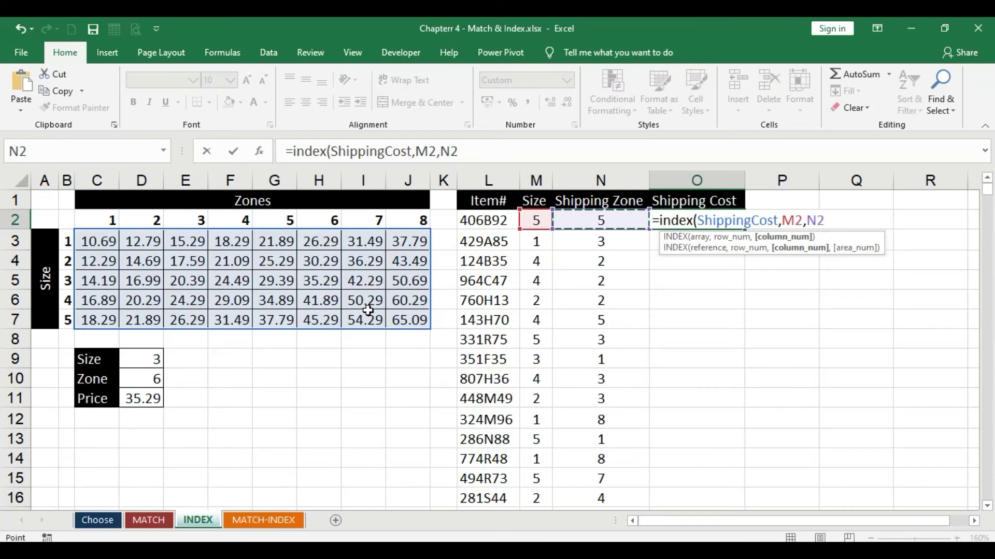
text())
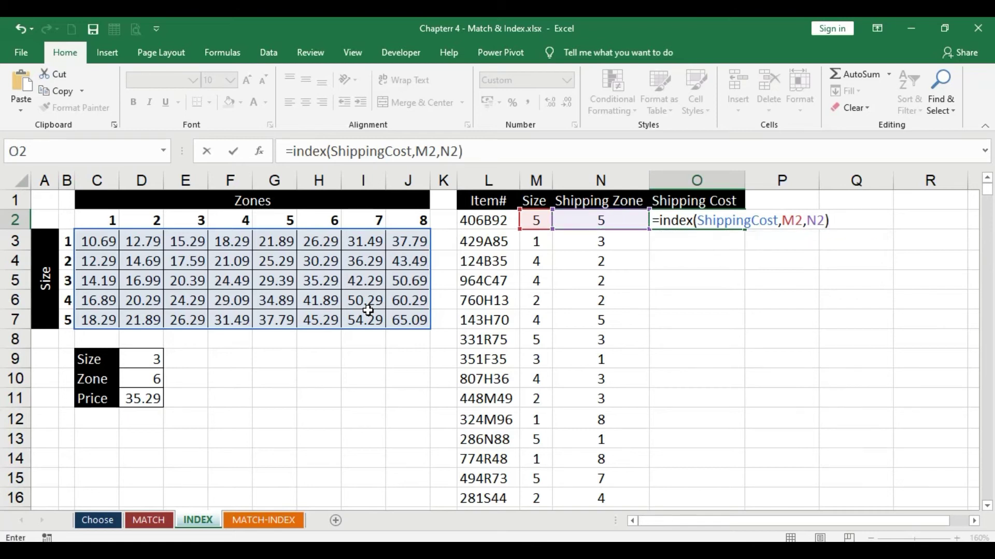
key(Return)
click(709, 221)
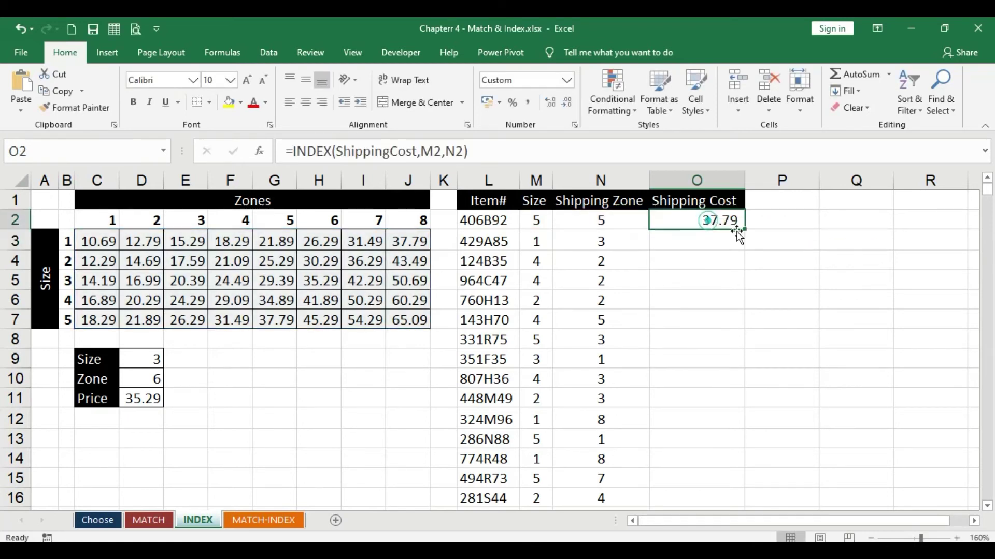
double_click(745, 229)
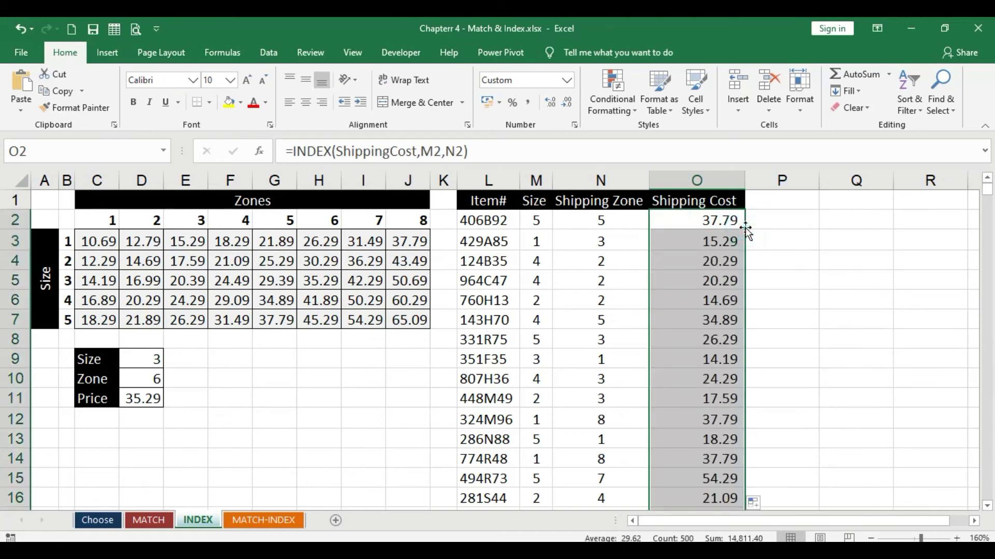